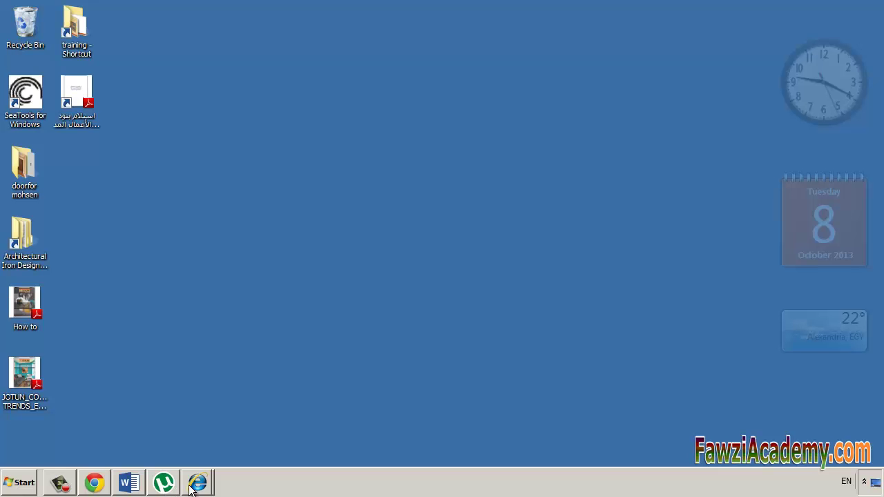
# - Switch to Internet Explorer and refresh the open welcome page
pyautogui.moveTo(195, 480)
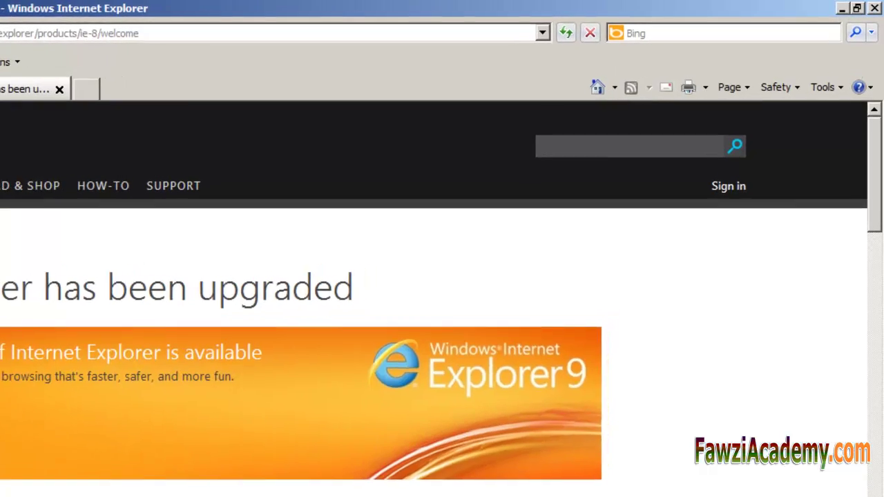
pyautogui.press('F5')
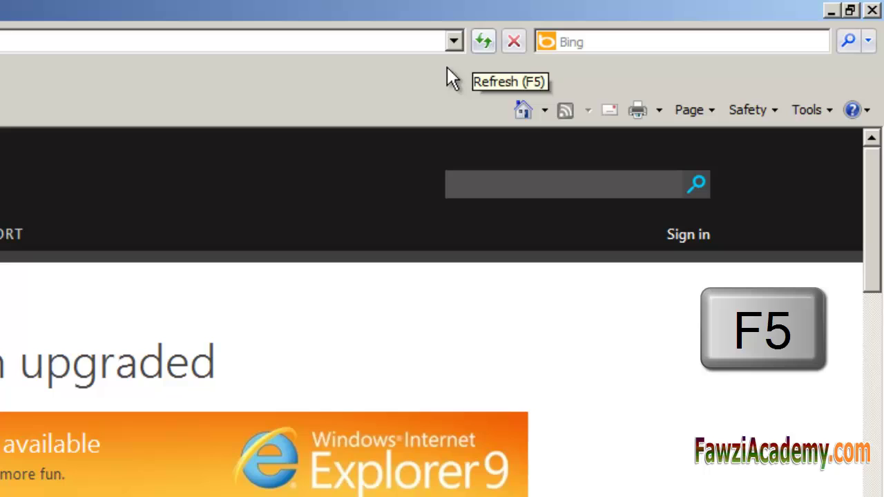
pyautogui.click(486, 41)
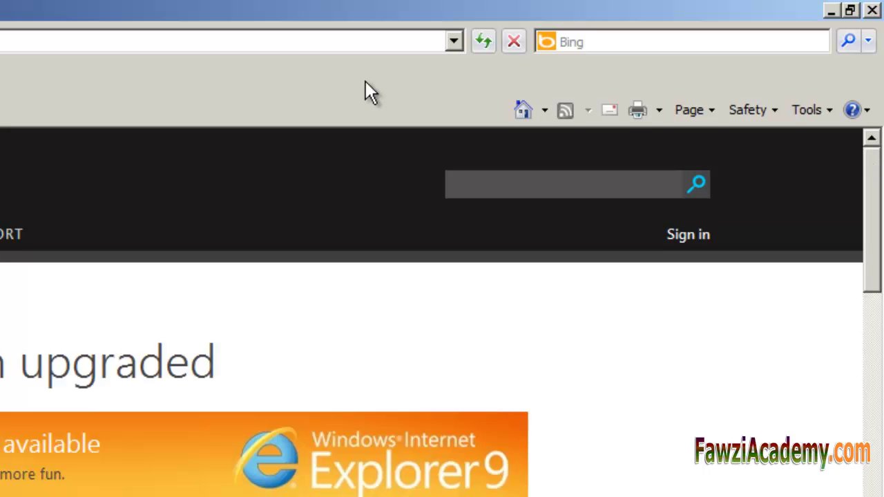
# - Examine the Delete Browsing History choices in Internet Options and close both dialogs without deleting anything
pyautogui.click(808, 110)
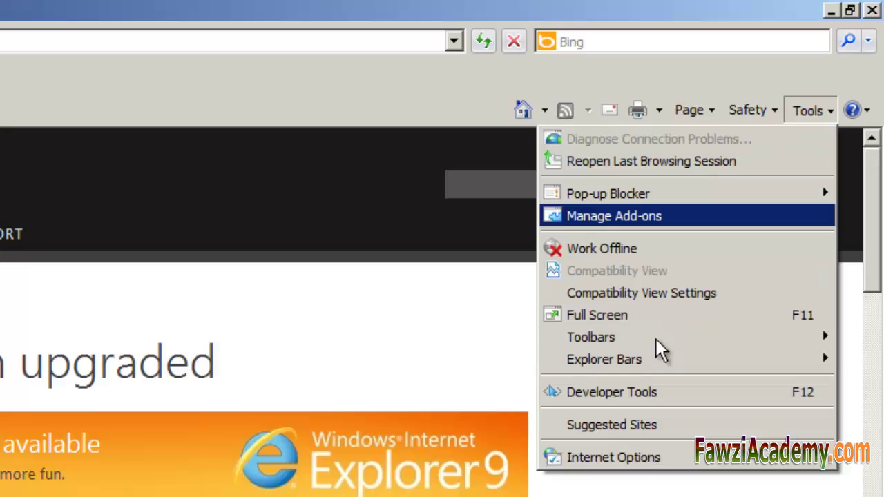
pyautogui.click(596, 455)
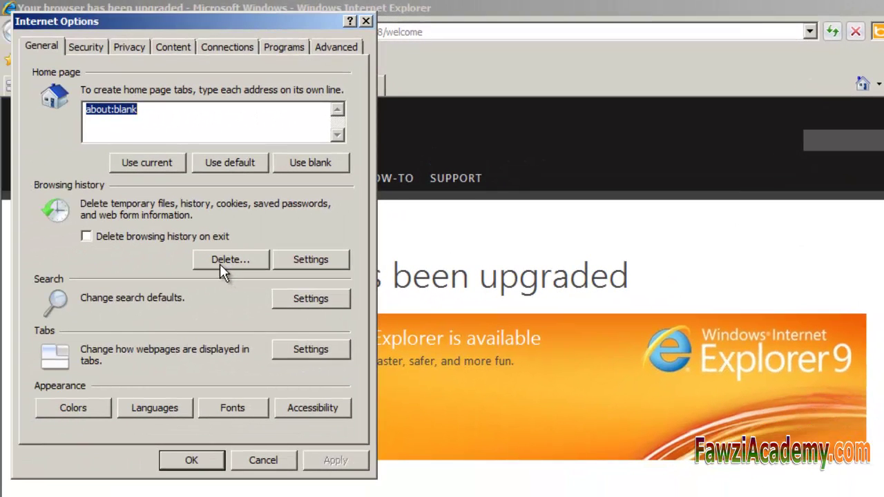
pyautogui.click(221, 261)
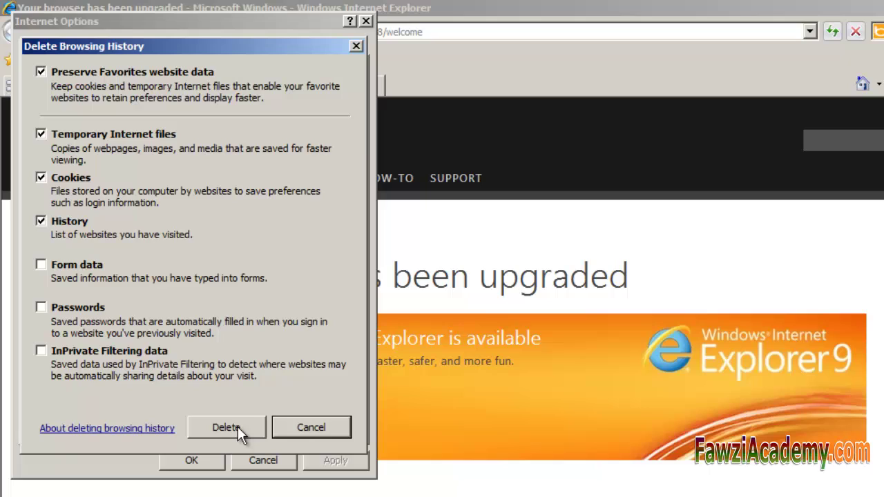
pyautogui.click(336, 426)
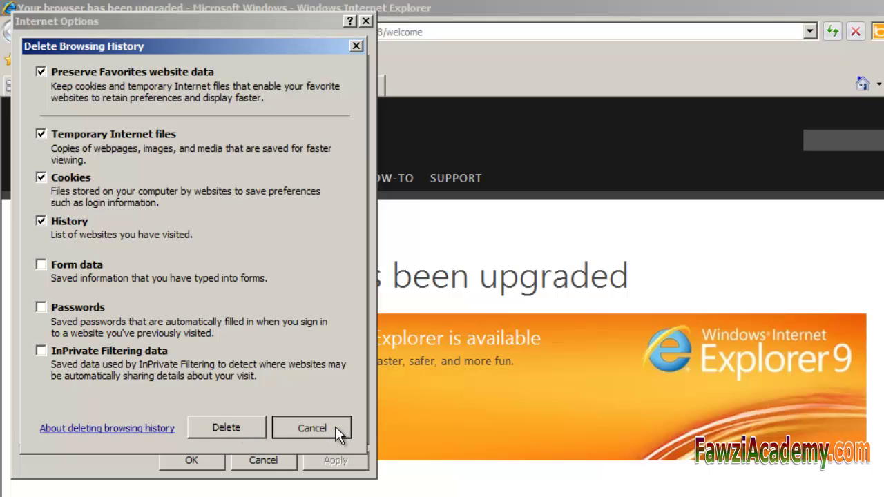
pyautogui.click(271, 467)
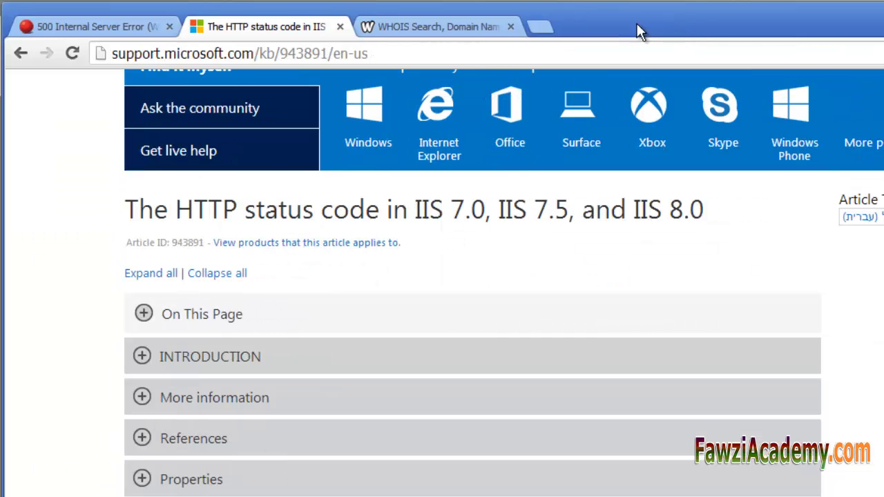
# - Look up the domain facebook.com on the who.is site in Chrome
pyautogui.click(424, 27)
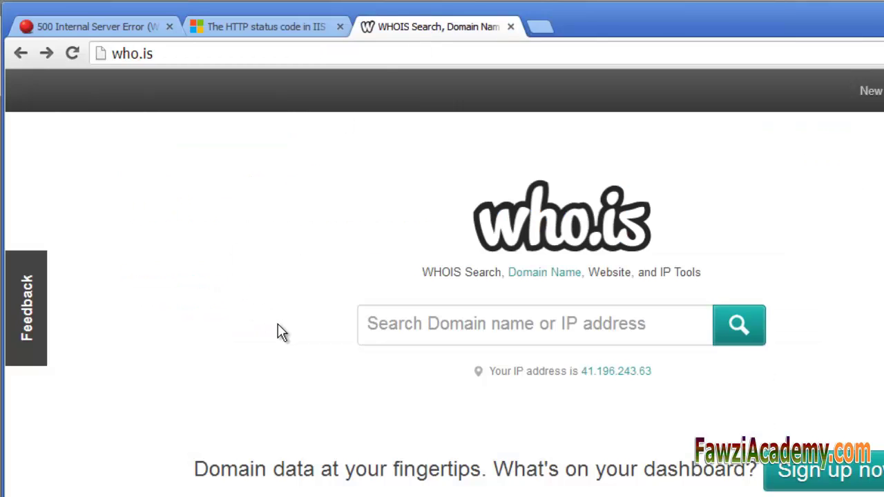
pyautogui.click(496, 325)
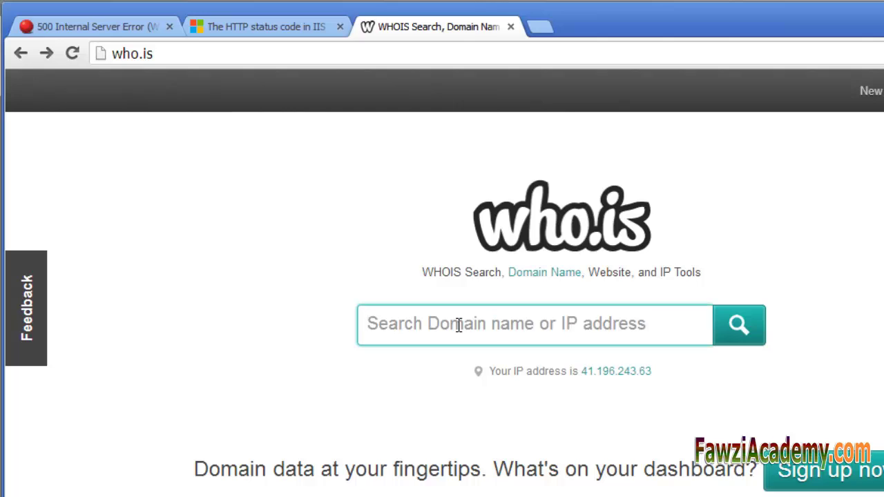
pyautogui.write('fa')
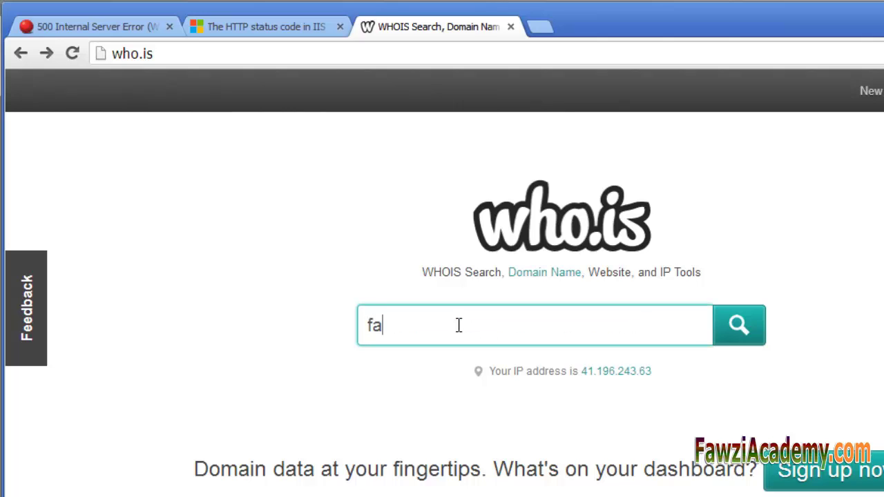
pyautogui.write('cebook')
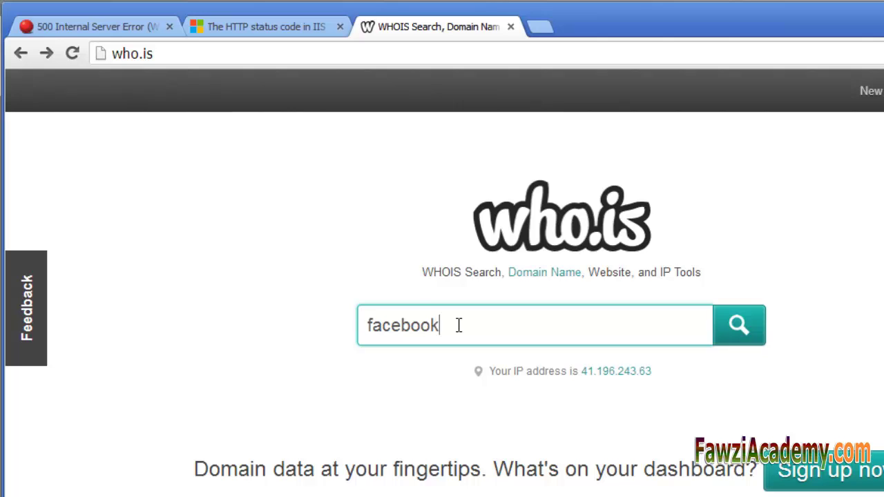
pyautogui.write('.com')
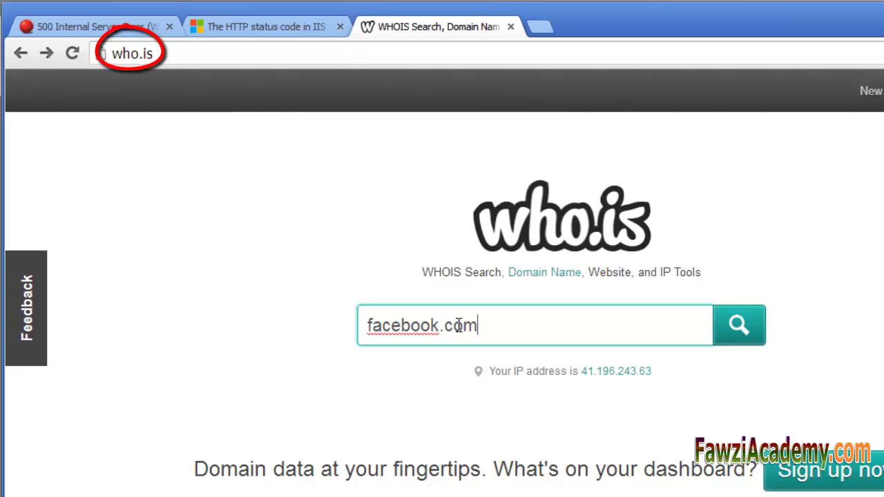
pyautogui.click(734, 330)
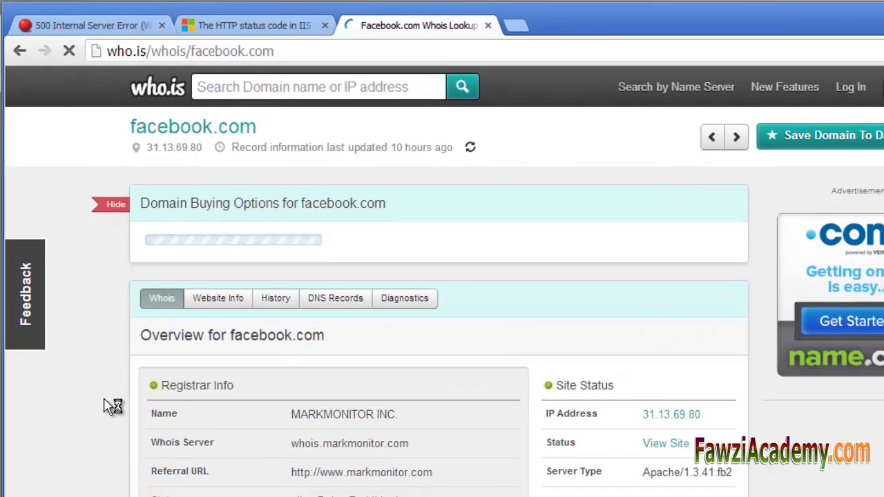
# - Examine the facebook.com Whois record, including registrar info, important dates, name servers and raw registrar data
pyautogui.scroll(-5, 103, 386)
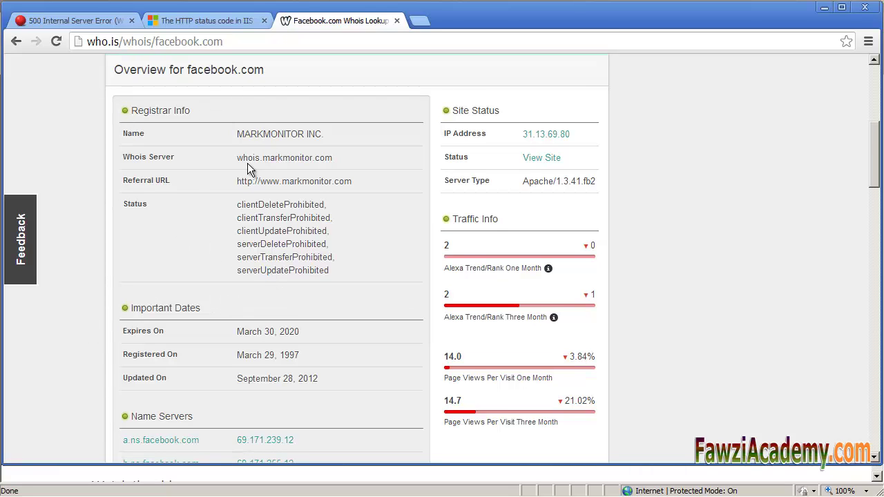
pyautogui.scroll(-2, 214, 293)
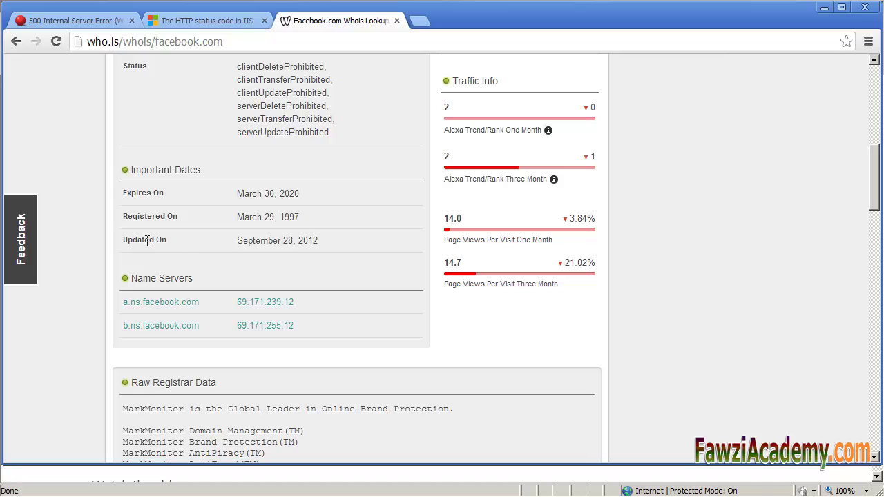
pyautogui.scroll(-3, 372, 268)
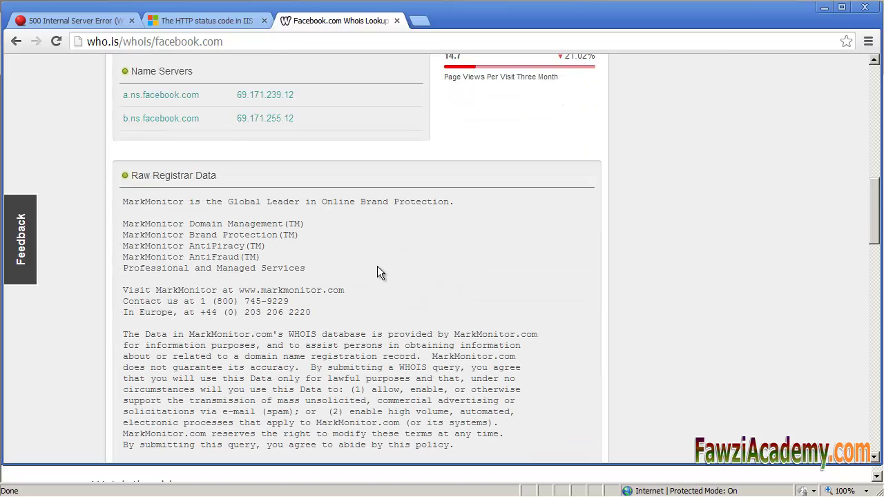
pyautogui.scroll(-5, 379, 262)
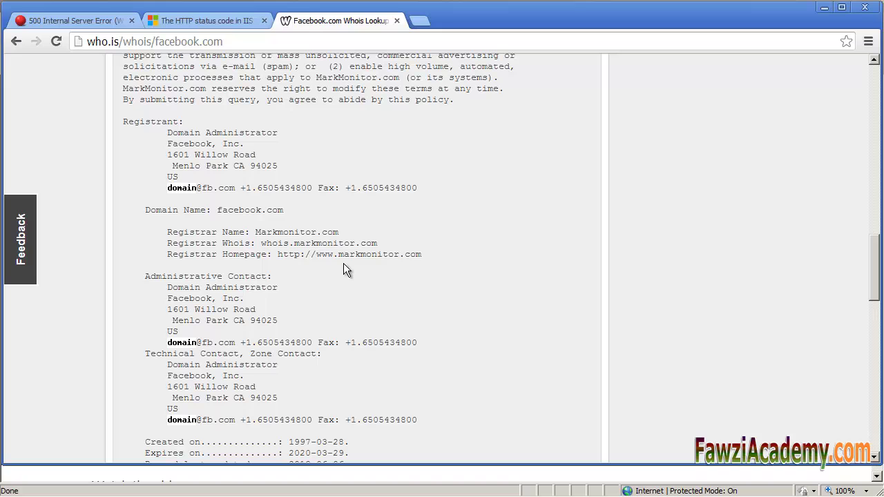
pyautogui.scroll(-10, 446, 342)
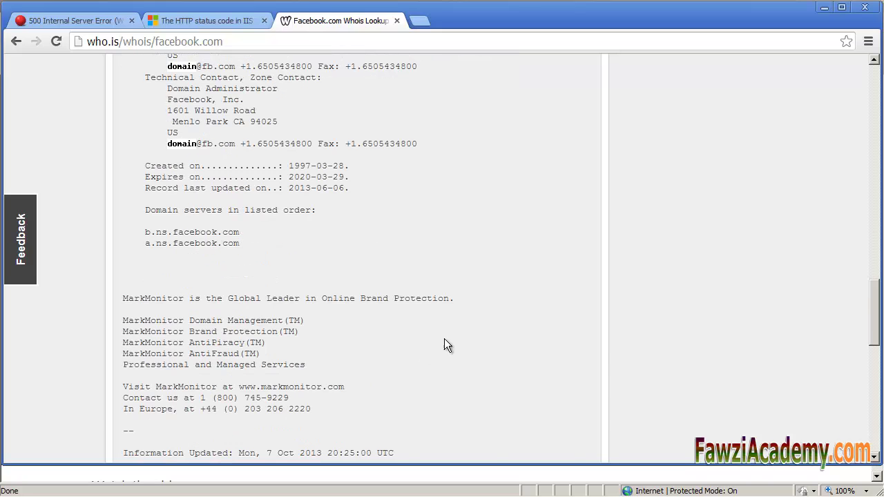
pyautogui.scroll(3, 468, 331)
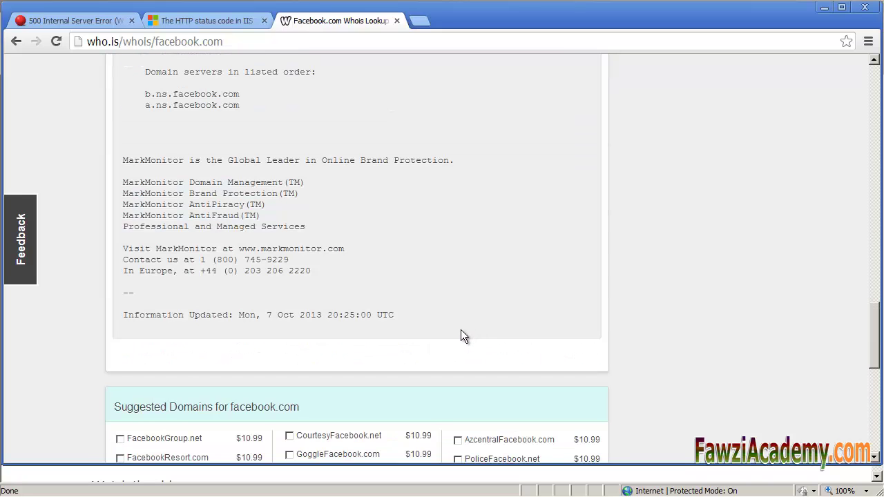
pyautogui.scroll(3, 460, 329)
pyautogui.scroll(10, 419, 337)
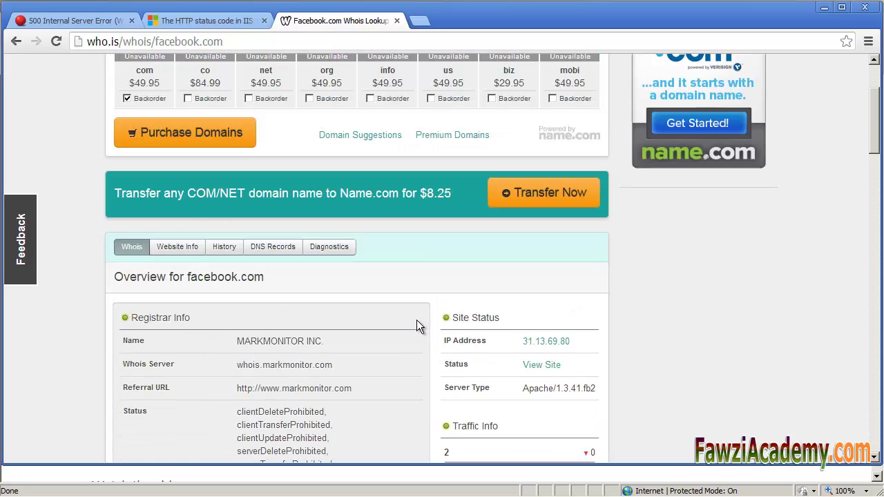
# - Expand the More information section of Microsoft's IIS HTTP status code article and review the listed codes
pyautogui.click(194, 22)
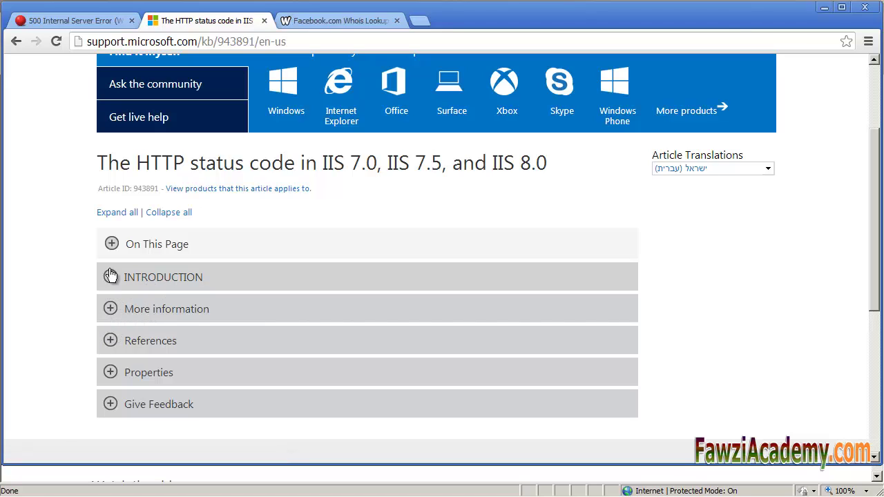
pyautogui.click(109, 311)
pyautogui.scroll(-10, 61, 268)
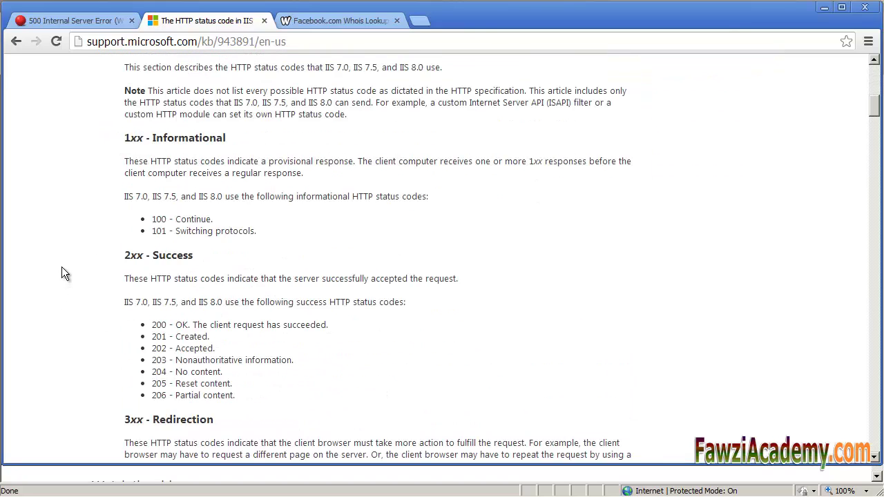
pyautogui.scroll(-4, 64, 269)
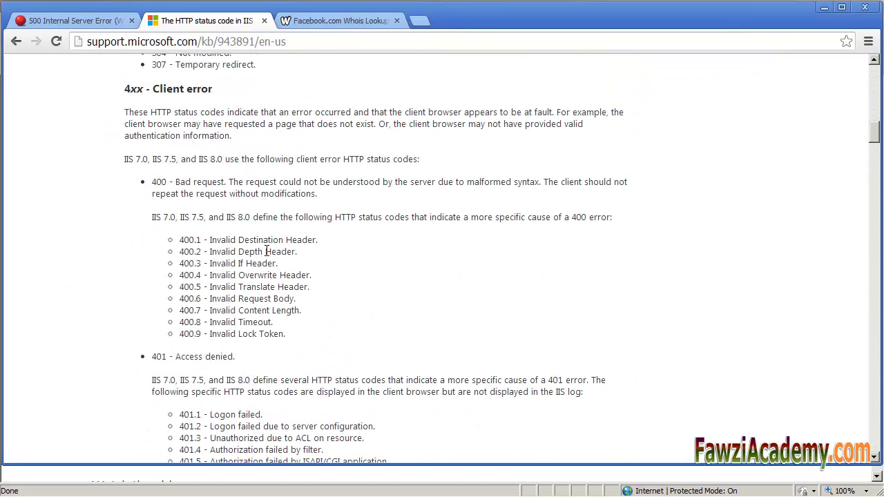
pyautogui.scroll(-4, 116, 305)
# - Review Wikipedia's List of HTTP status codes from the introduction down to the 5xx Server Error section
pyautogui.hotkey('ctrl', 'Tab')
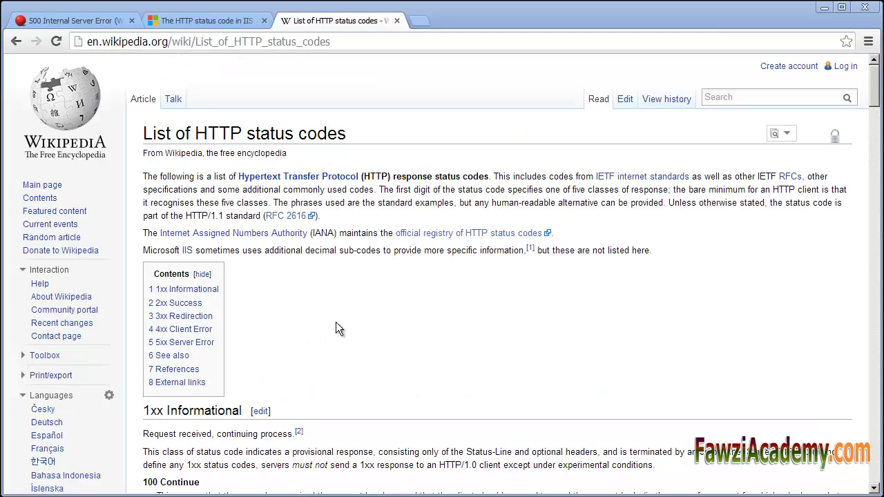
pyautogui.scroll(-8, 349, 312)
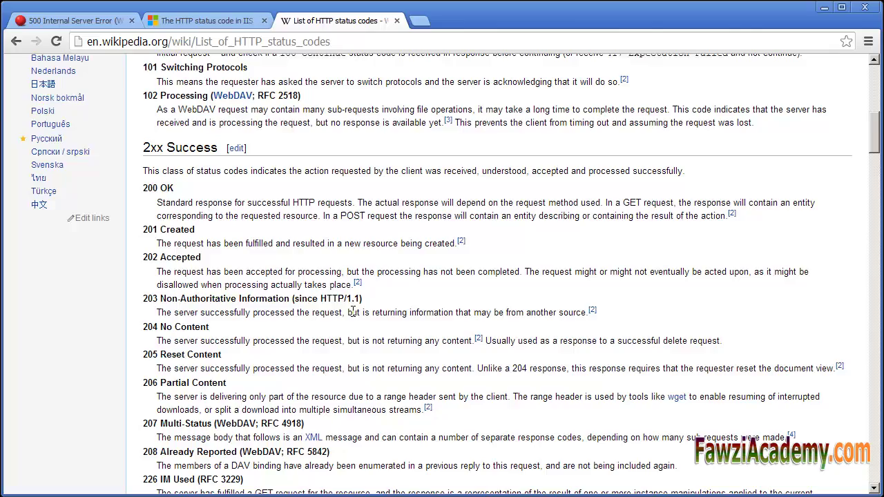
pyautogui.scroll(-12, 353, 312)
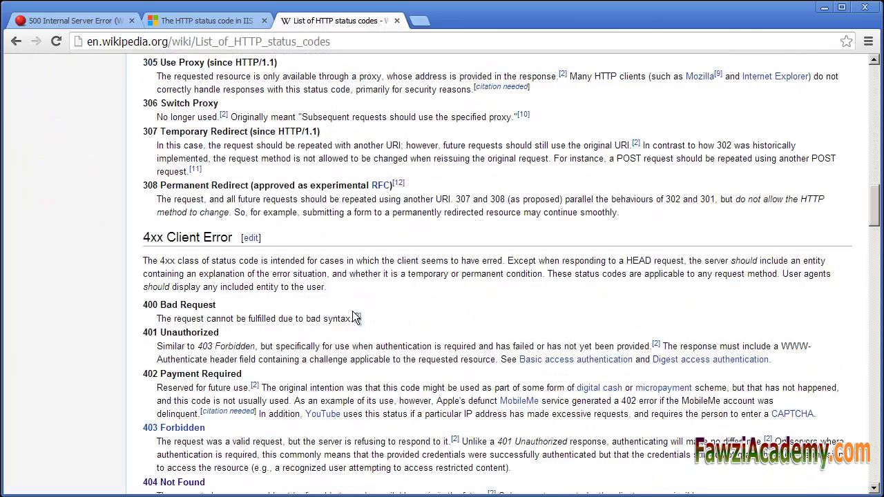
pyautogui.scroll(-1, 355, 317)
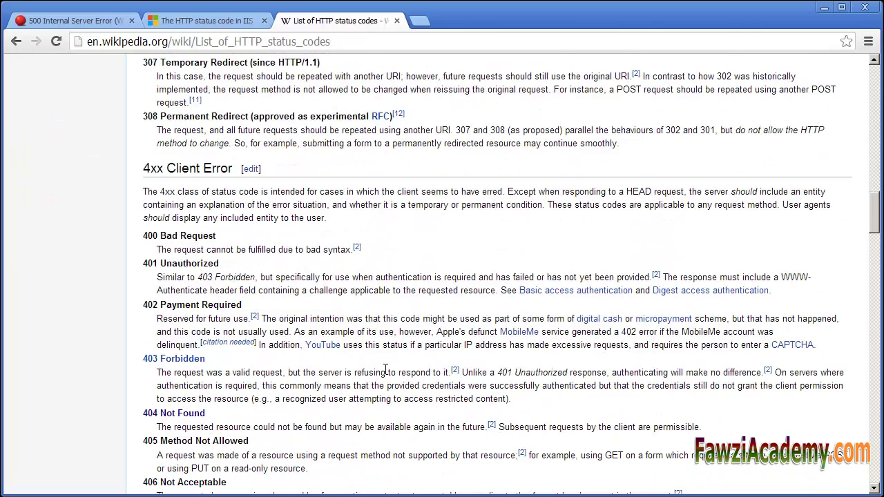
pyautogui.scroll(-15, 394, 362)
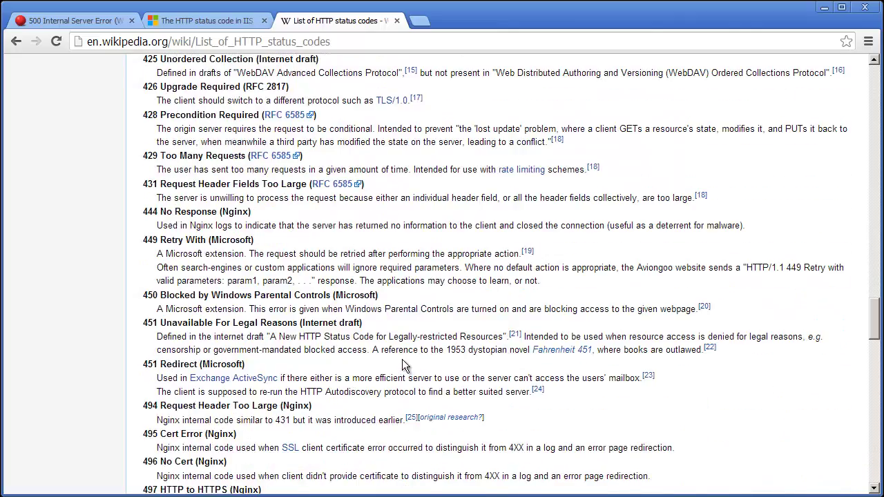
pyautogui.scroll(-4, 404, 363)
pyautogui.scroll(-1, 366, 277)
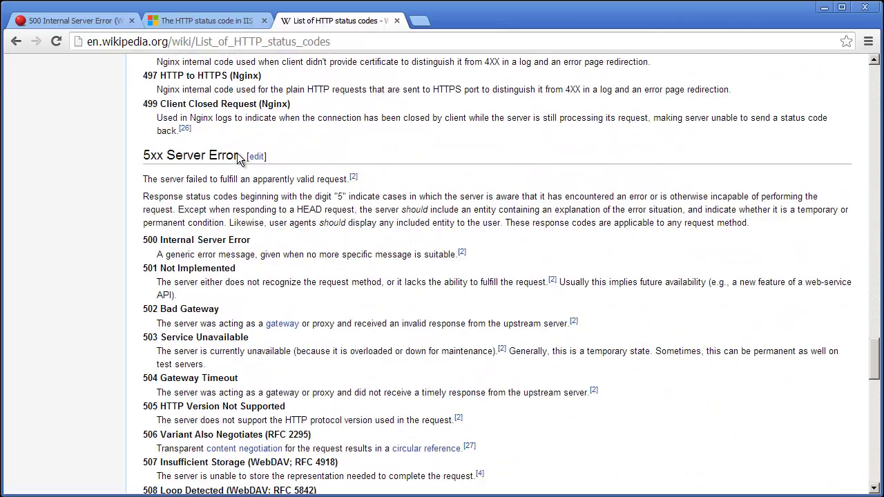